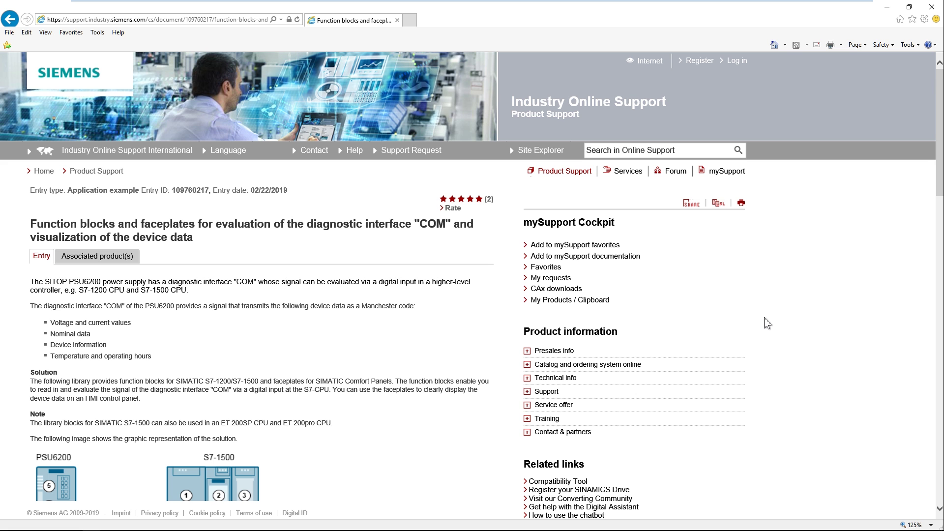
Review the PSU6200 solution figure, table and Library download links, then return to TIA Portal.
scroll(766, 323, "down", 8)
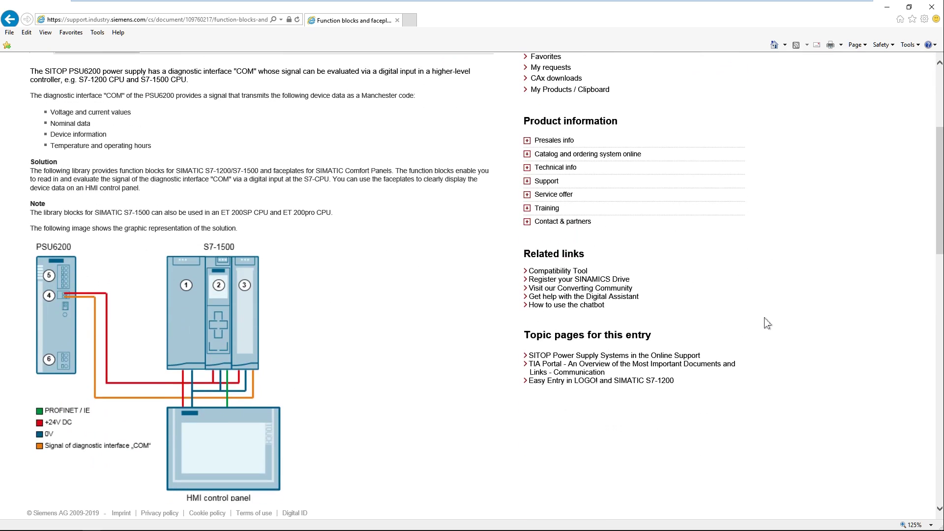
scroll(767, 323, "down", 3)
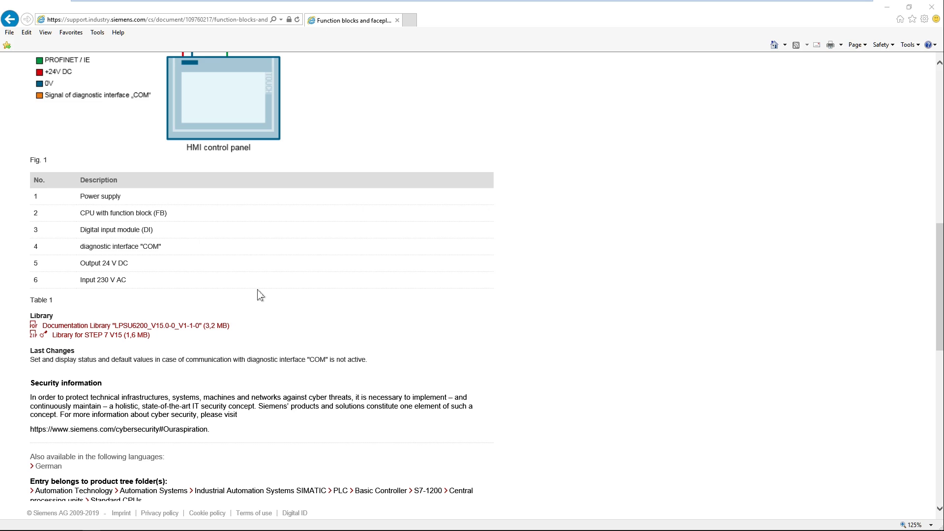
key("alt+Tab")
Open the LPSU6200_V15.0-0_V1-1-0 global library file from the LPSU6200 folder.
left_click(747, 195)
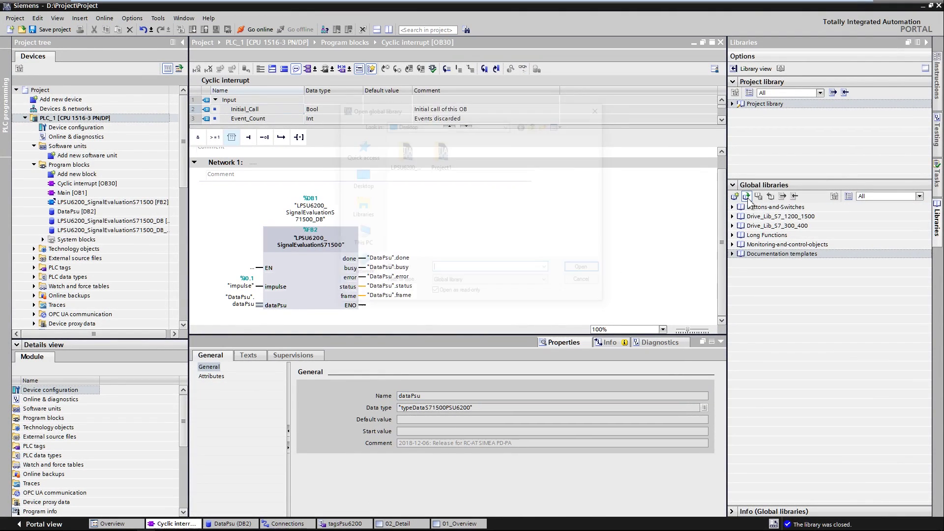
double_click(403, 152)
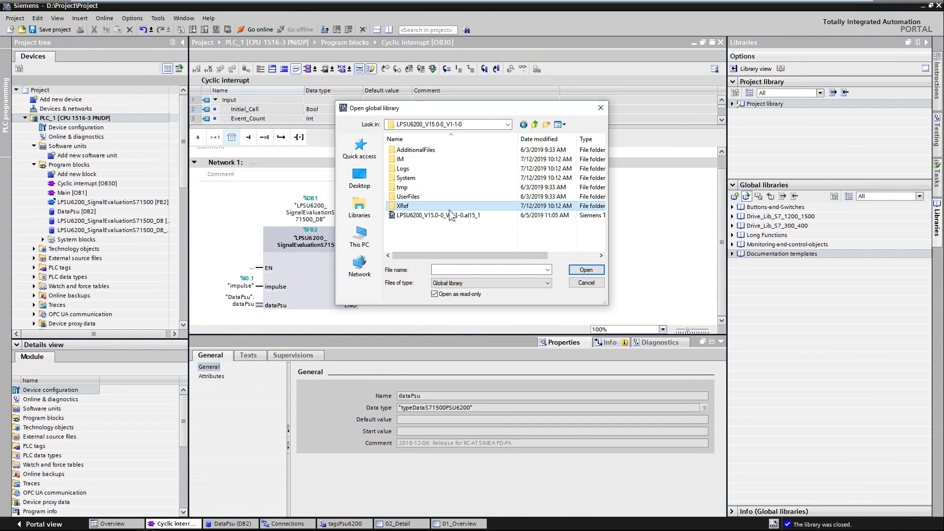
left_click(441, 216)
left_click(592, 272)
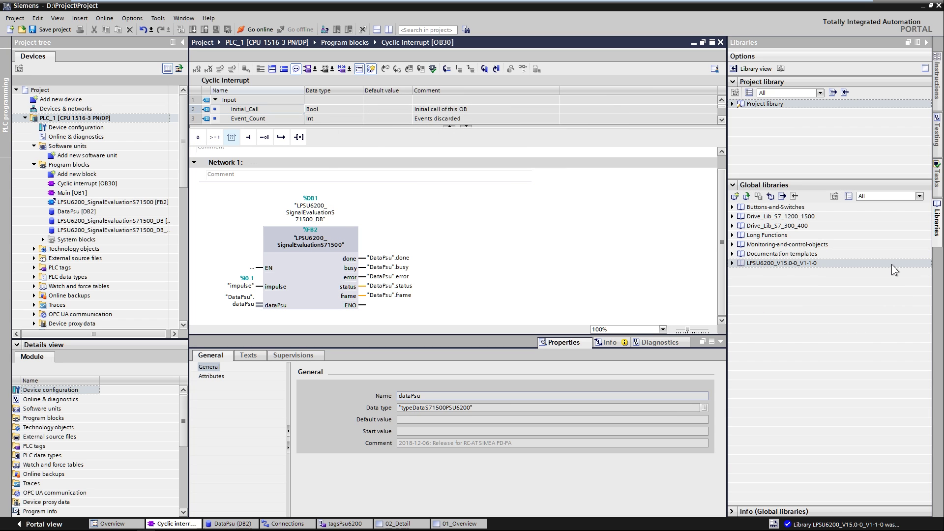
Expand Types > 01_Blocks > S7-1500 and select the LPSU6200_SignalEvaluationS71500 block.
left_click(732, 263)
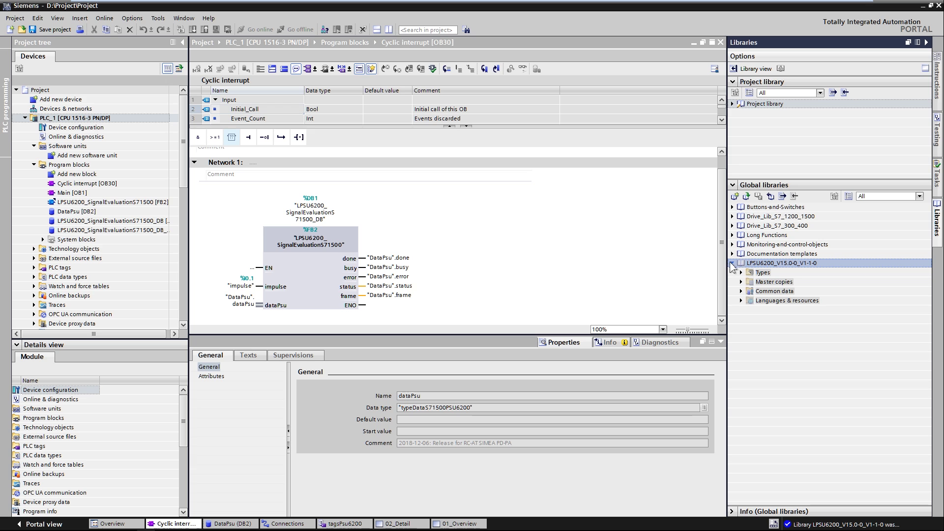
left_click(741, 272)
left_click(750, 281)
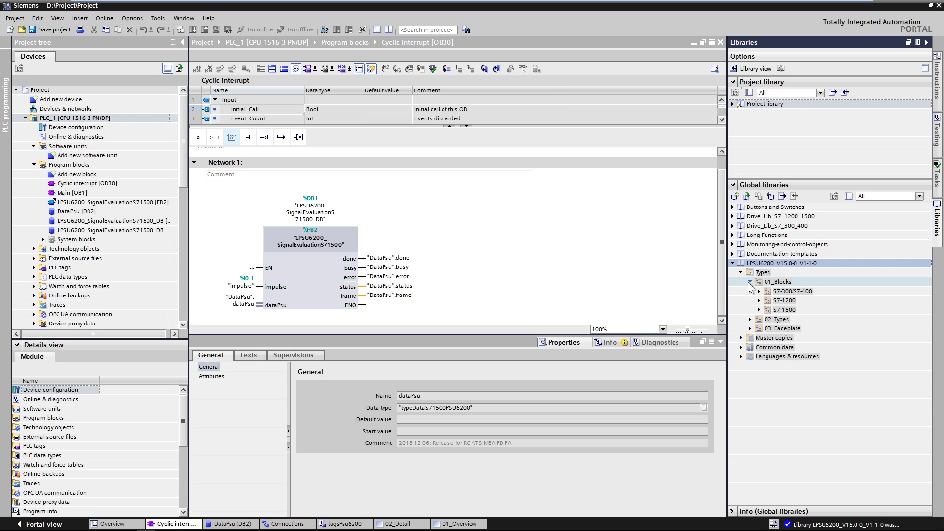
left_click(759, 310)
left_click(896, 320)
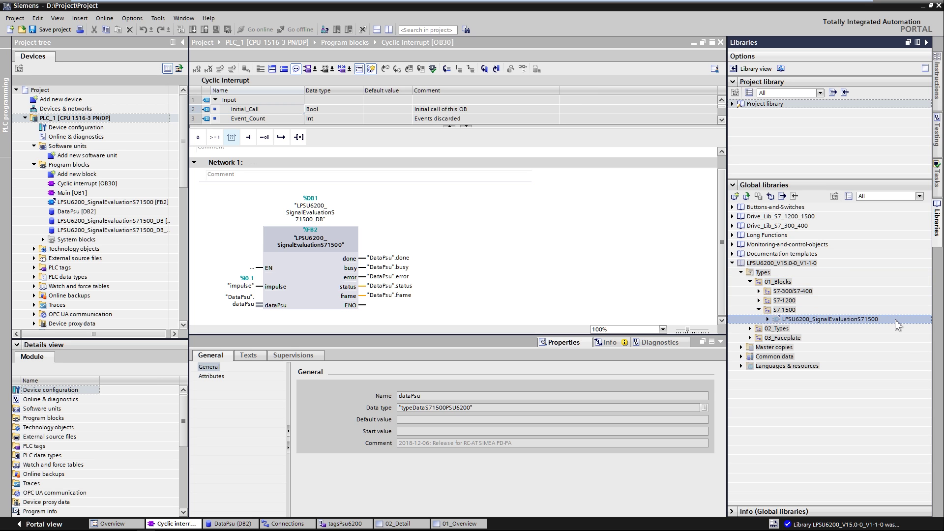
Expand 02_Types to show typeDataS71500PSU6200 and the S7-300/400, S7-1200, S7-1500 data type folders.
left_click(750, 329)
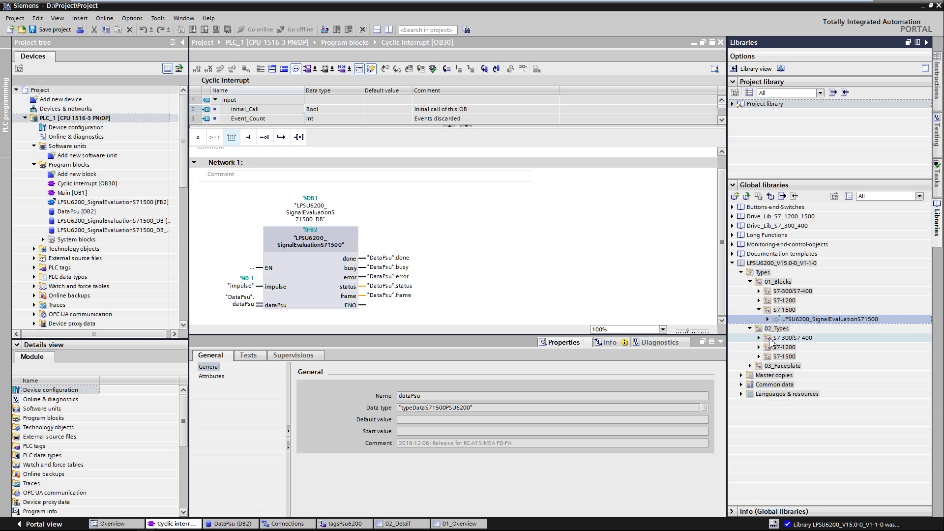
left_click(759, 357)
left_click(866, 367)
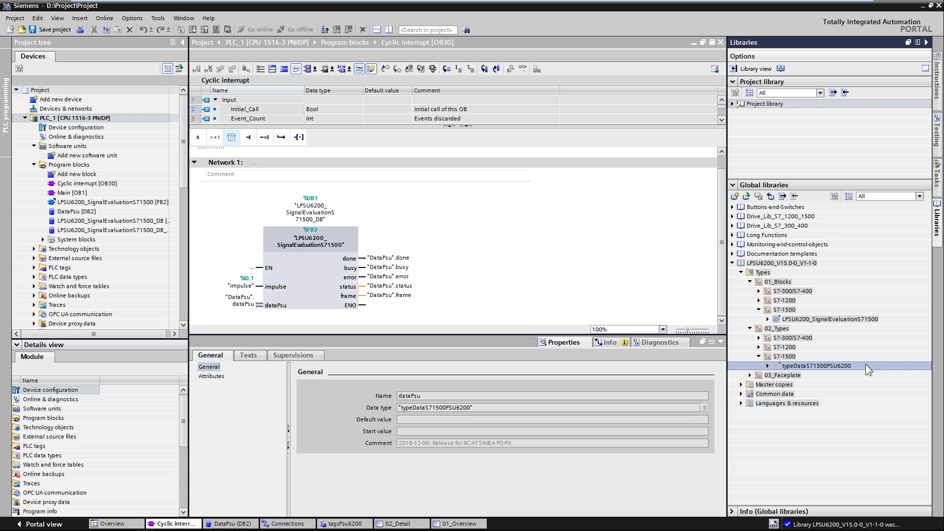
left_click(830, 339)
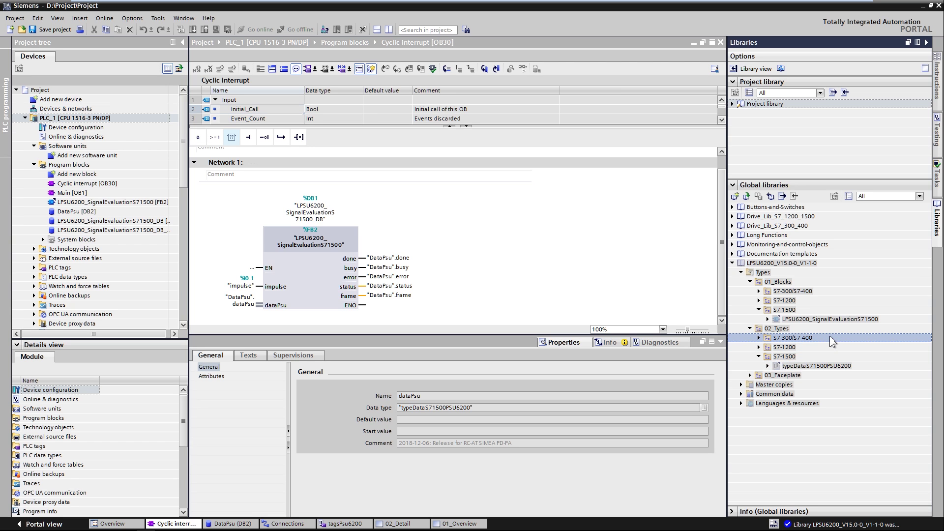
left_click(835, 350)
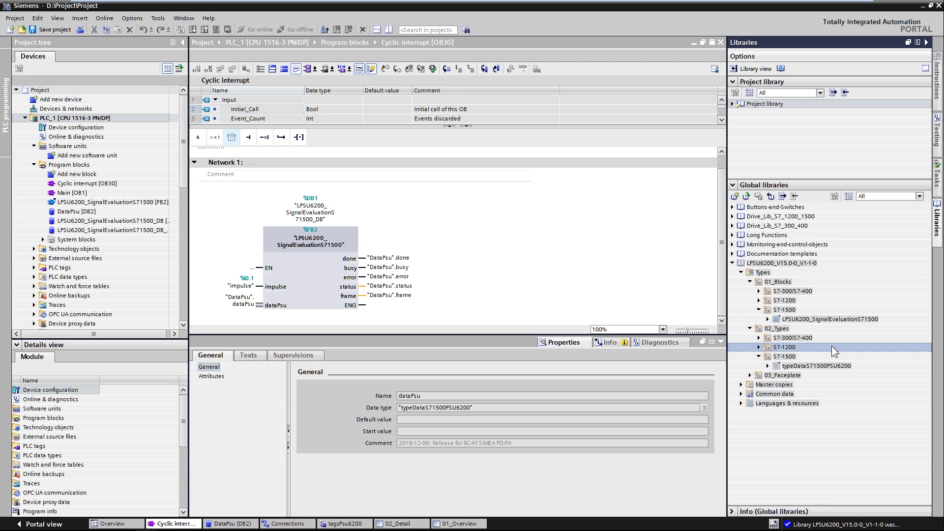
left_click(827, 357)
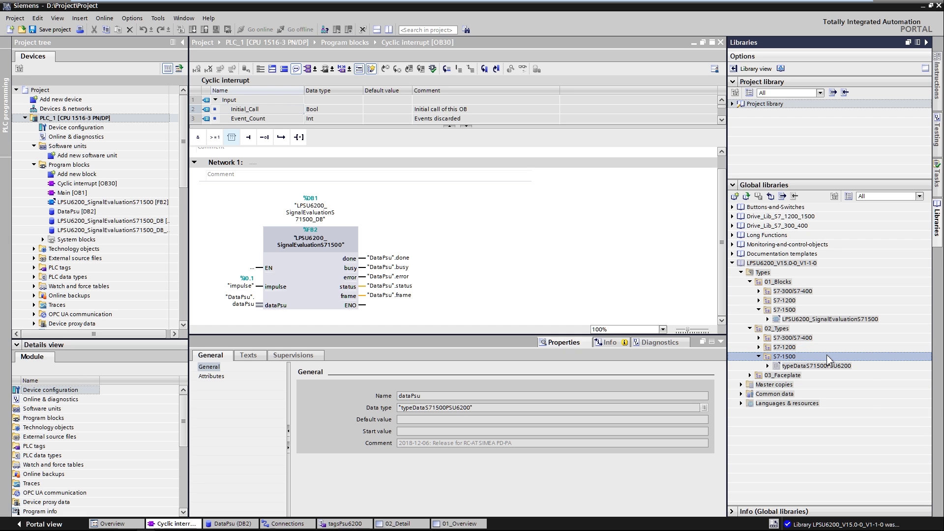
Expand 03_Faceplate's S7-1200/S7-1500 folders and insert LPSU6200_SignalEvaluationS71500 into Network 1.
left_click(839, 376)
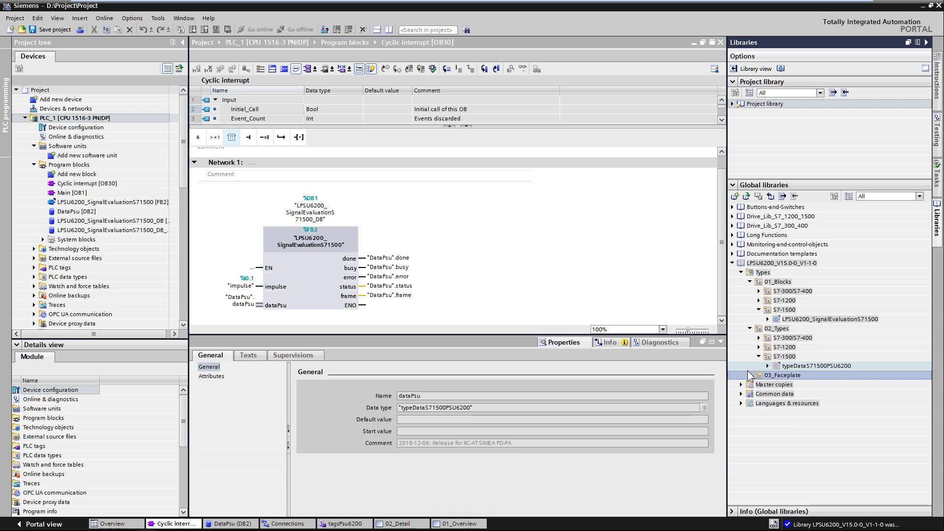
left_click(750, 376)
left_click(836, 394)
left_click(844, 405)
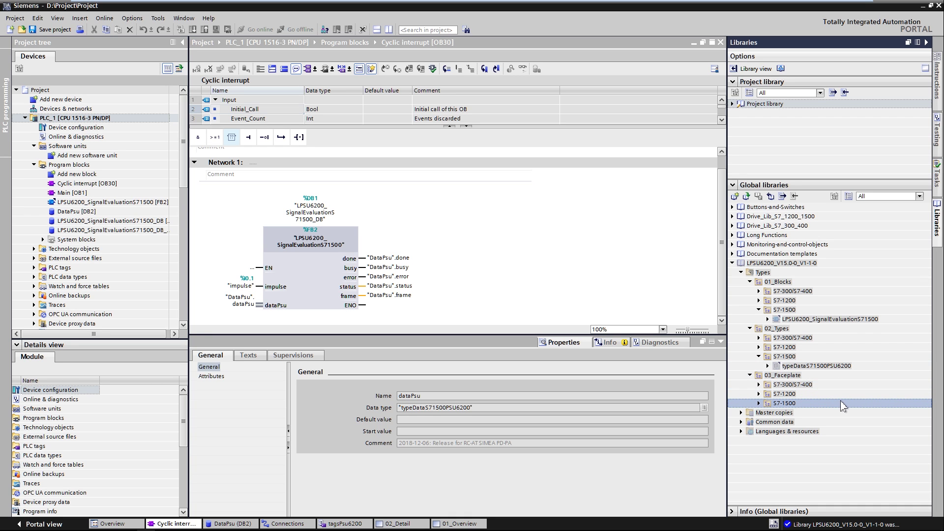
left_click_drag(831, 319, 15, 168)
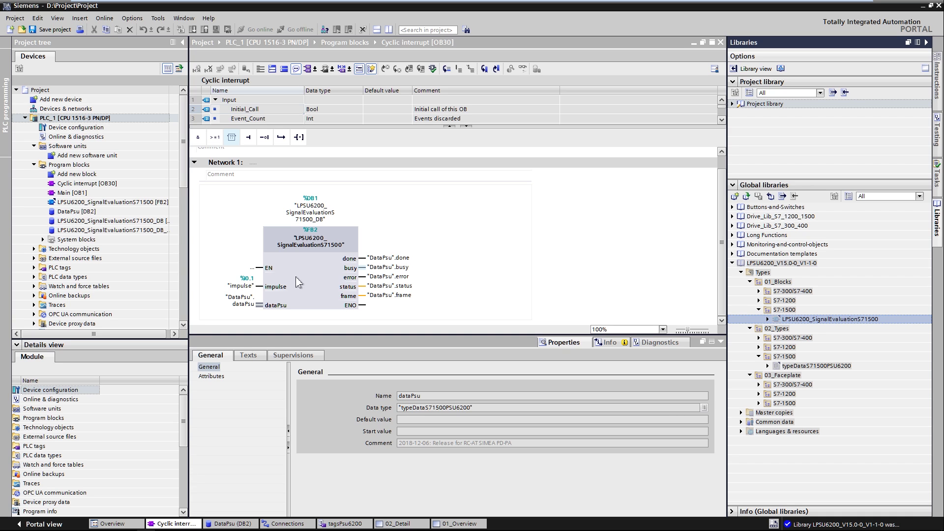
Inspect the FB call's impulse, done, status, frame and dataPsu pins, then open DataPsu [DB2].
left_click(241, 287)
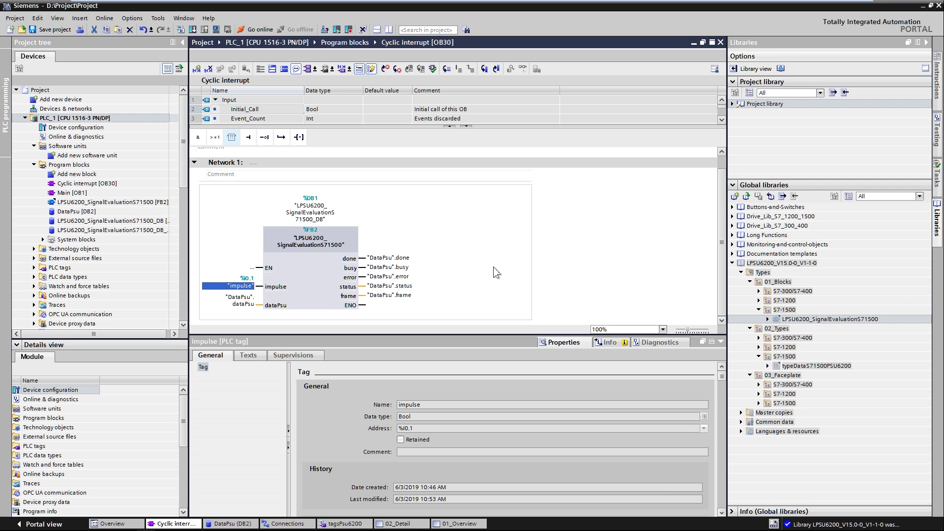
left_click(362, 258)
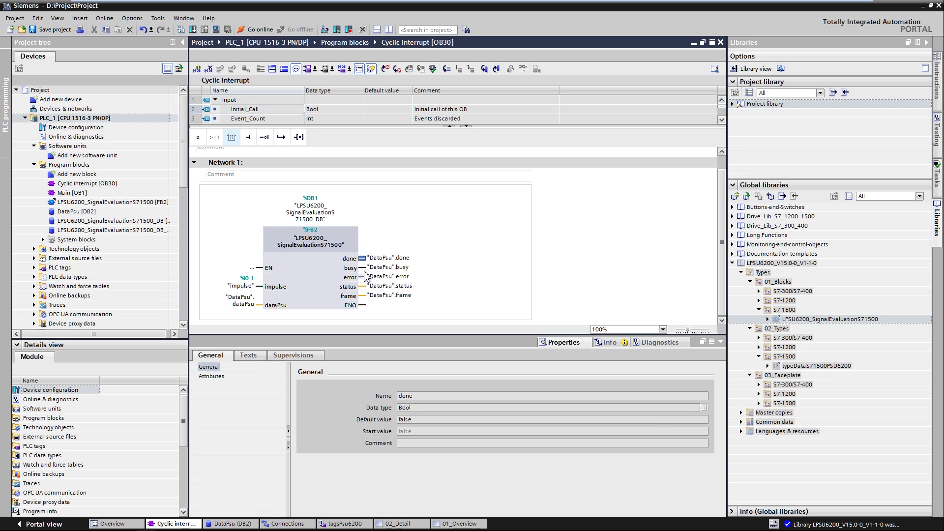
left_click(362, 268)
left_click(362, 286)
left_click(363, 296)
left_click(259, 306)
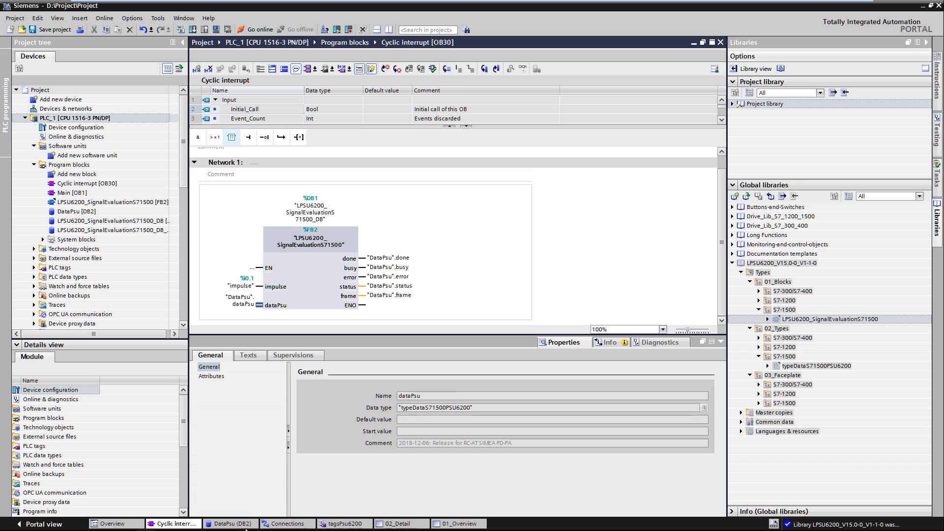
left_click(240, 525)
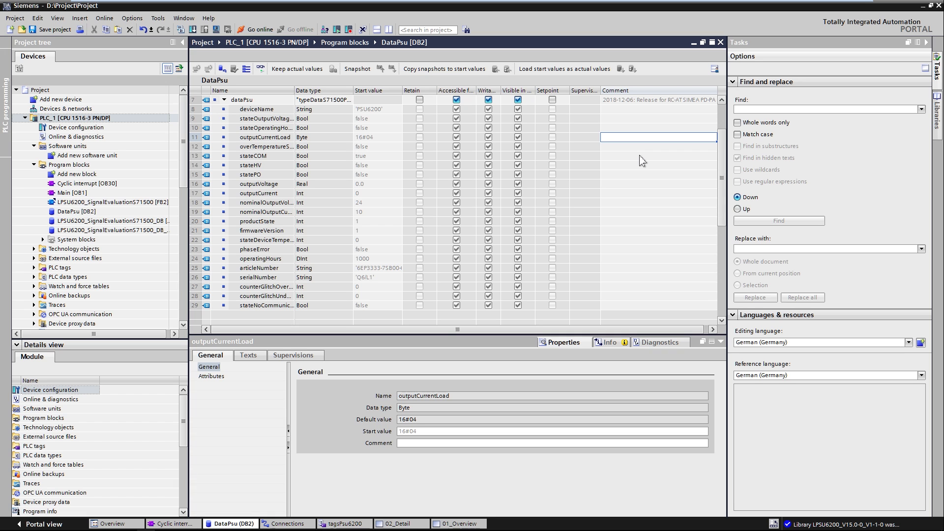
Expand the HMI_1 device's HMI tags and open the tagsPsu6200 tag table.
left_click(25, 118)
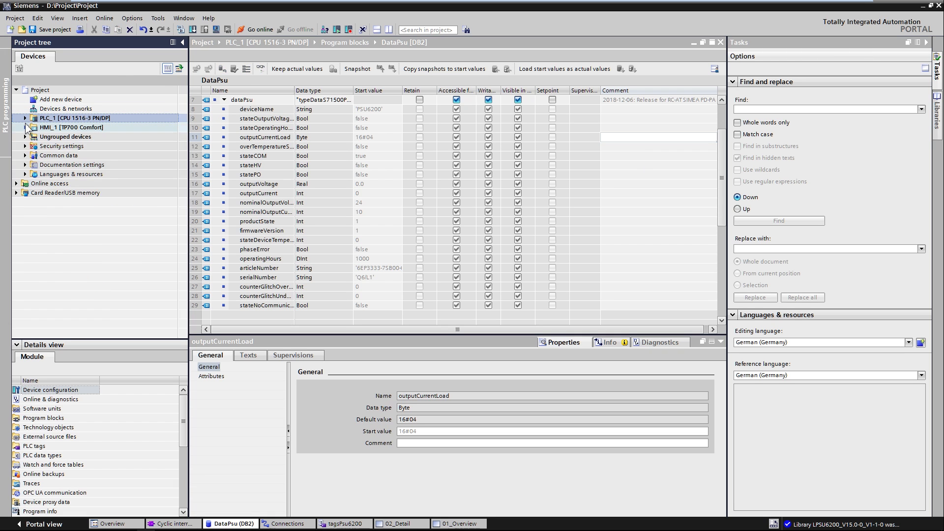
left_click(25, 128)
double_click(44, 193)
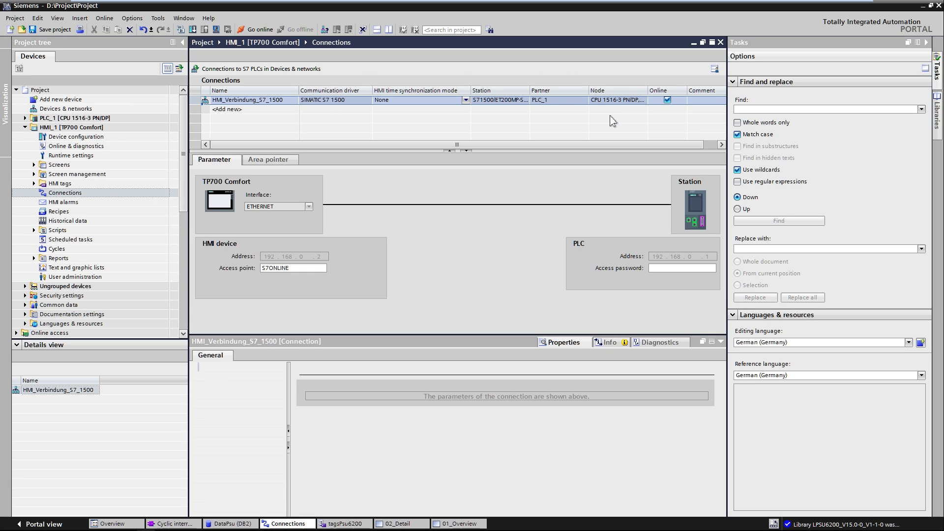
left_click(34, 183)
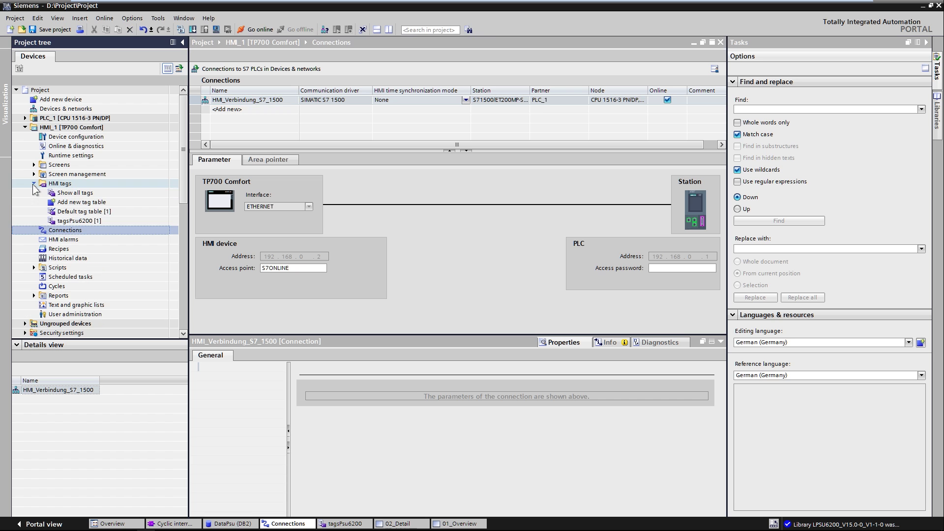
double_click(78, 221)
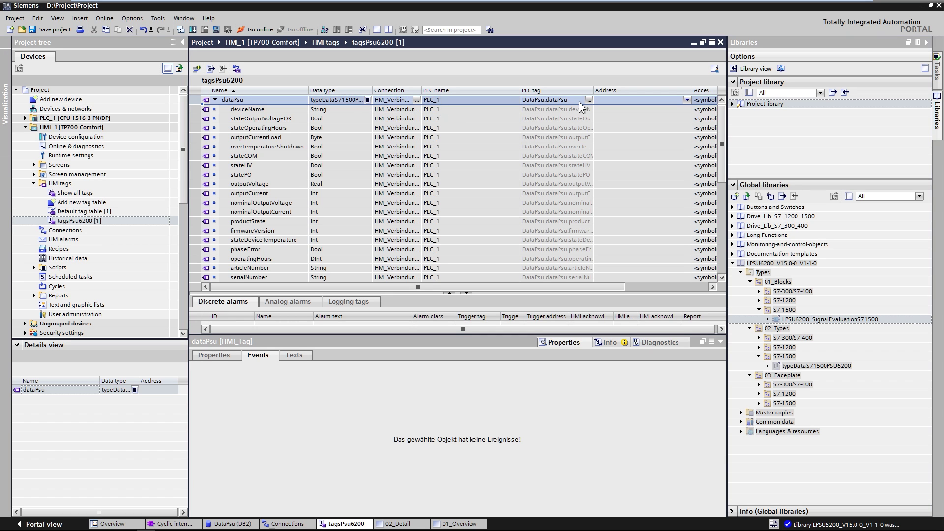
Review the S7-1500 overview and detail faceplate types, then open the 02_Detail screen.
left_click(759, 403)
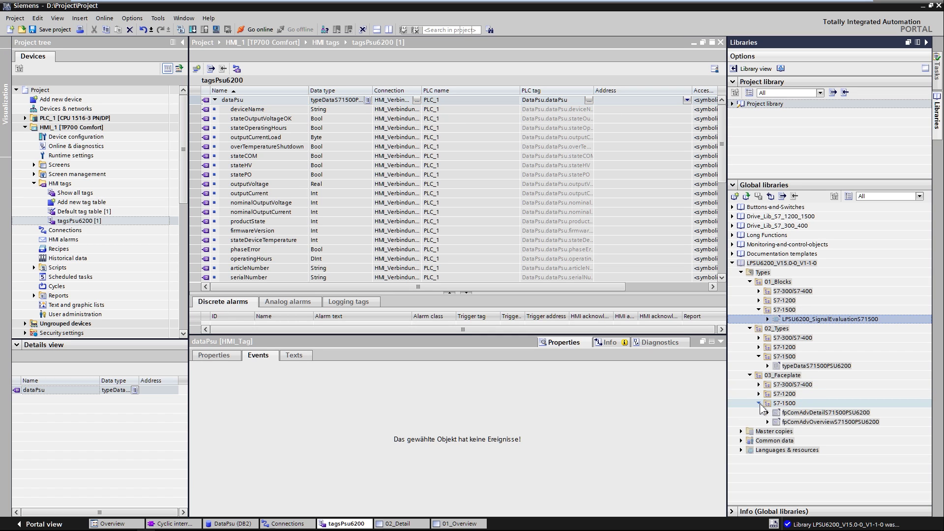
left_click(889, 404)
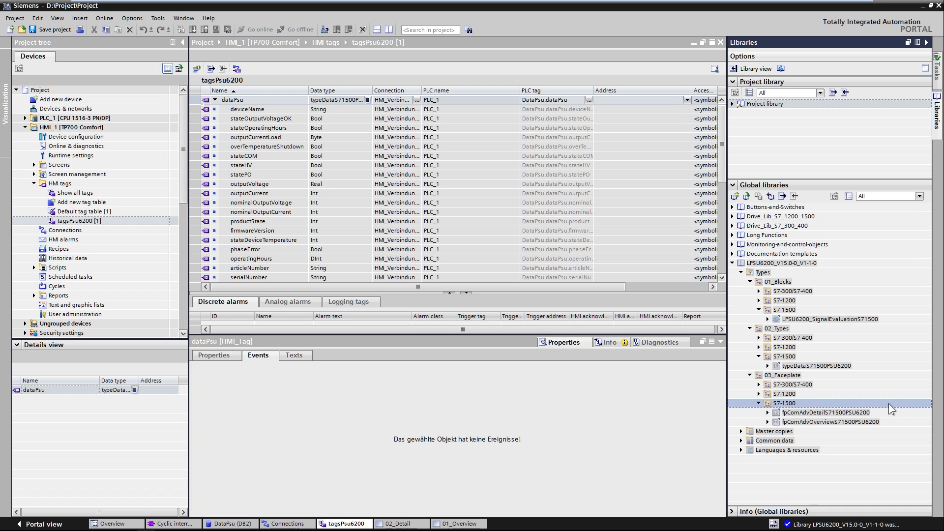
left_click(900, 421)
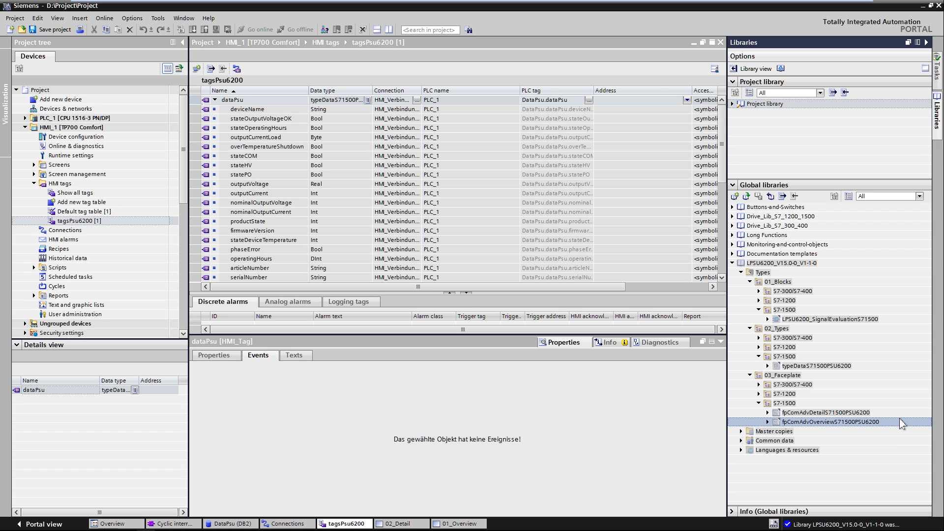
left_click(895, 413)
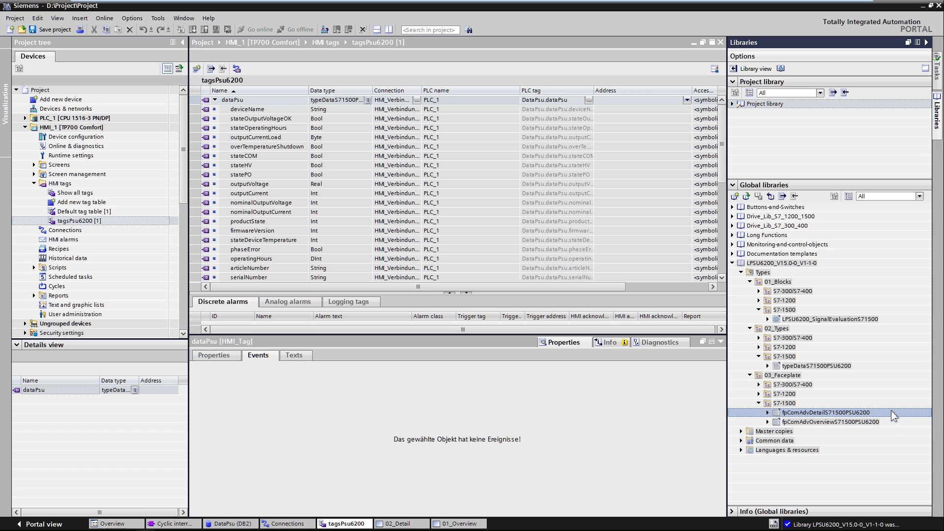
left_click(399, 524)
Check the detail faceplate instance's interface, confirming its Data comes from dataPsu.
left_click(262, 355)
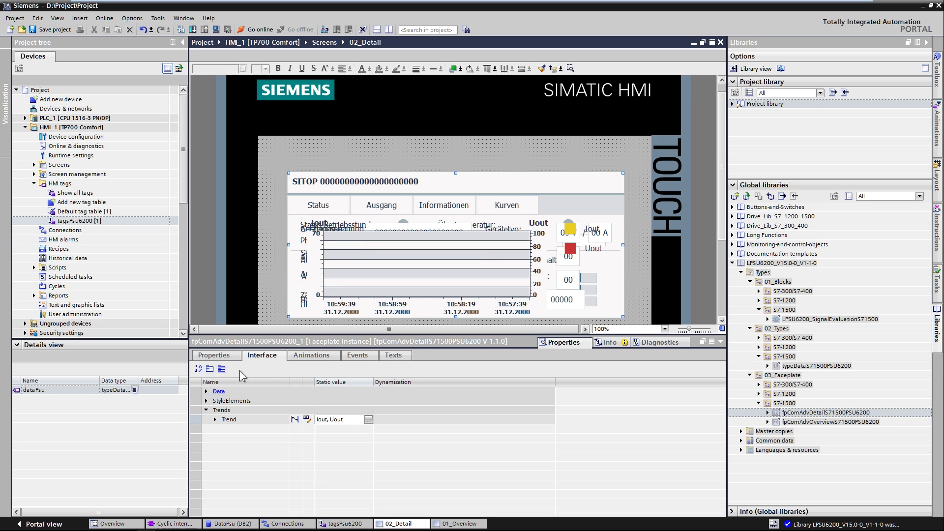
left_click(206, 392)
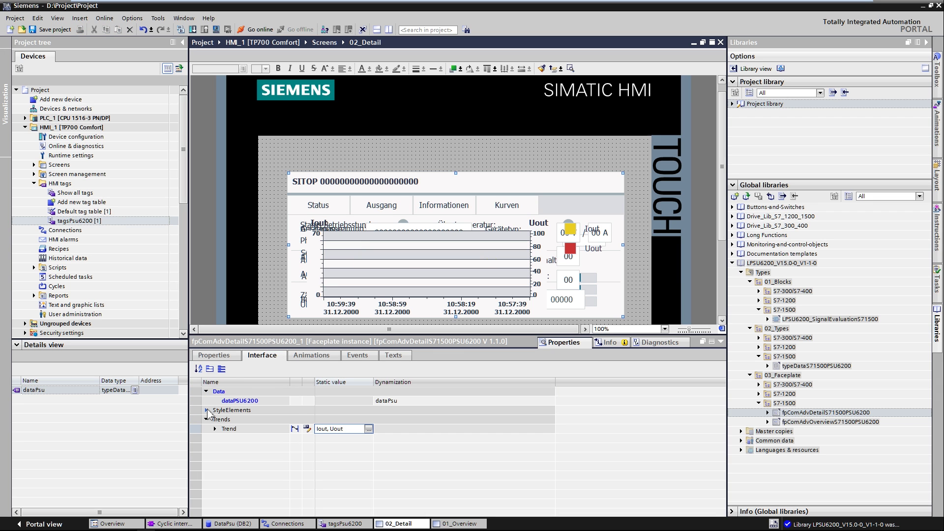
left_click(206, 411)
scroll(248, 439, "down", 5)
scroll(247, 440, "down", 6)
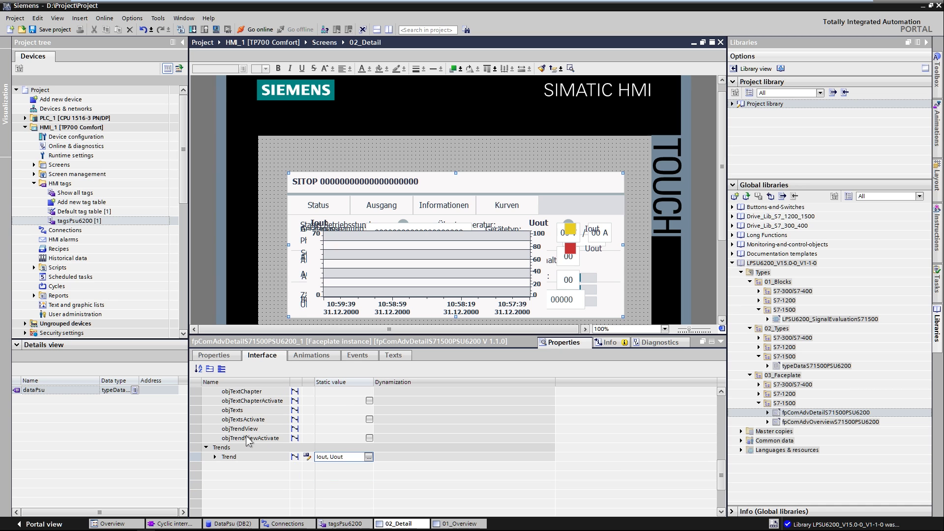
Verify the data sources of the faceplate's Iout and Uout trends.
left_click(369, 456)
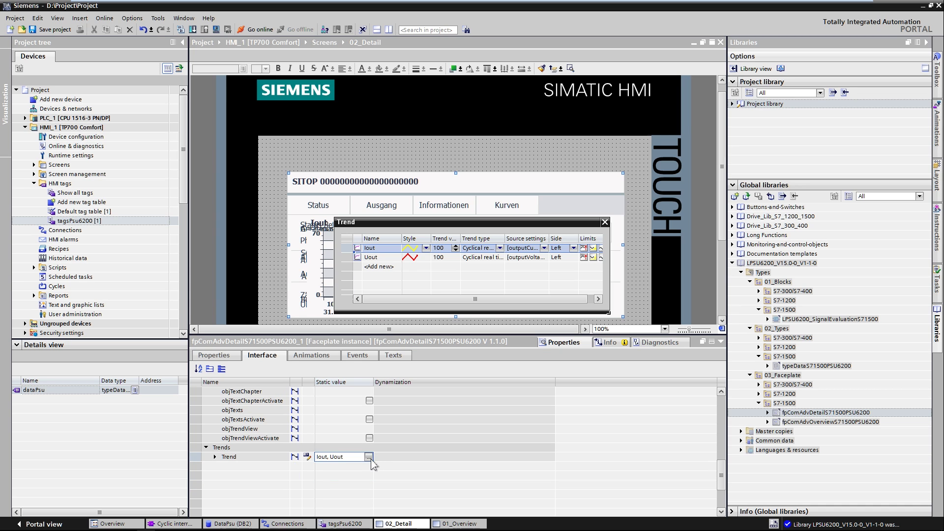
left_click(544, 248)
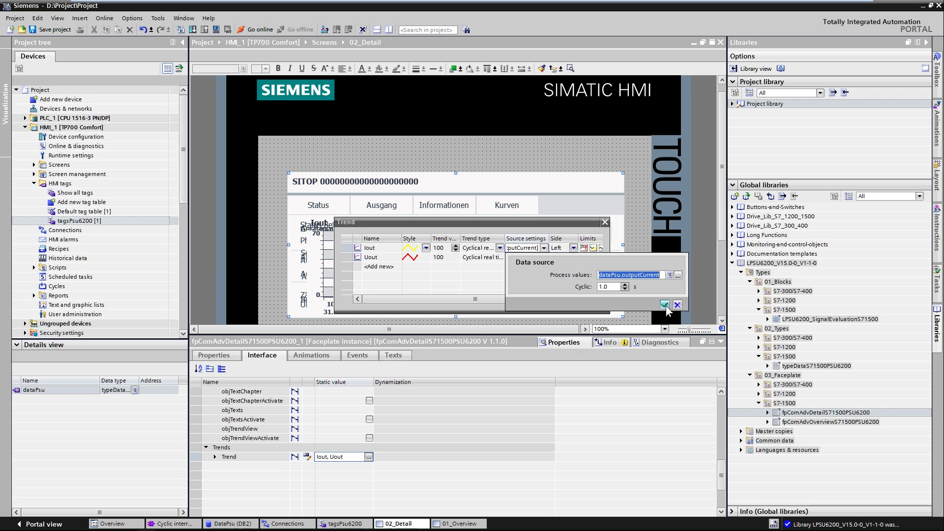
left_click(664, 305)
left_click(544, 257)
left_click(544, 258)
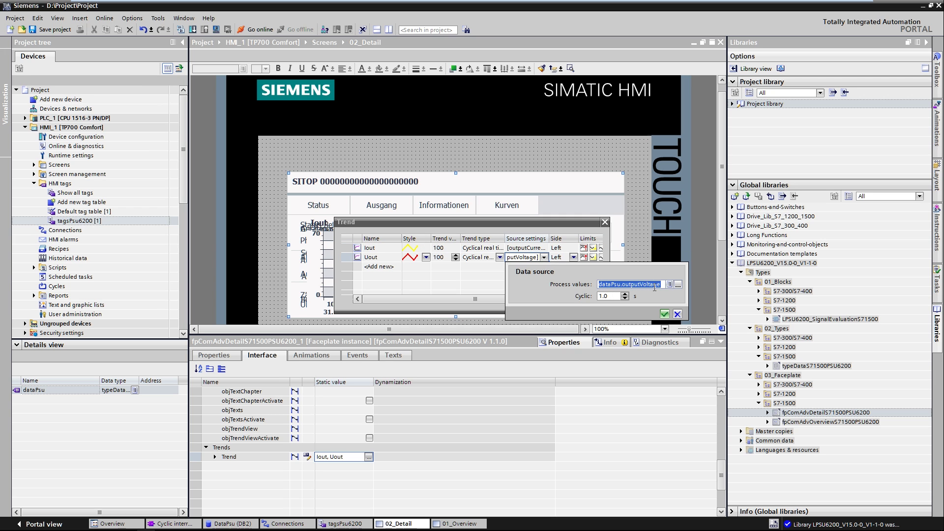
left_click(664, 314)
left_click(605, 222)
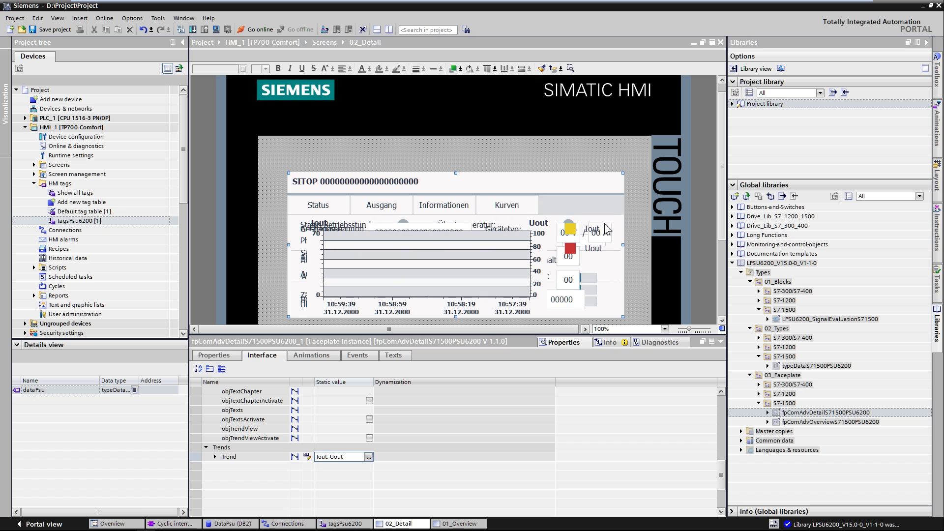
Check 01_Overview's event link to 02_Detail and start simulation of HMI_1.
left_click(470, 523)
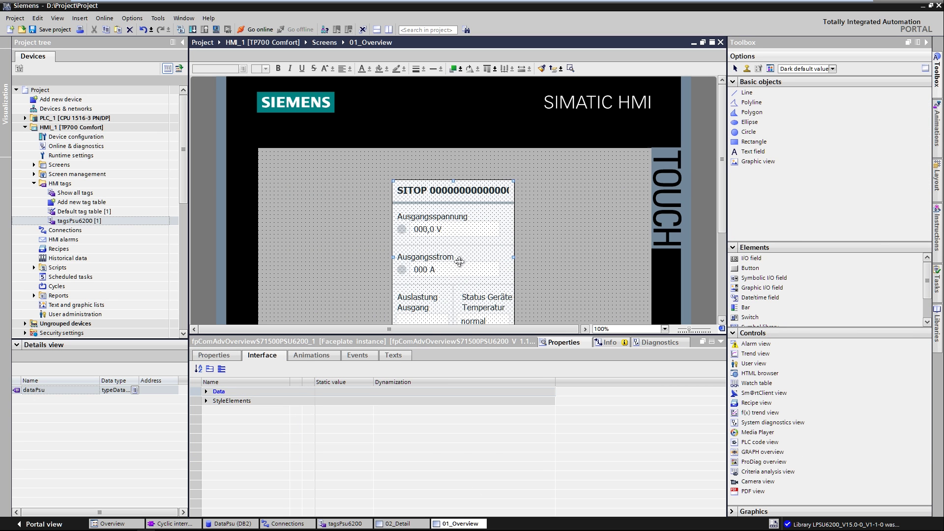
left_click(363, 358)
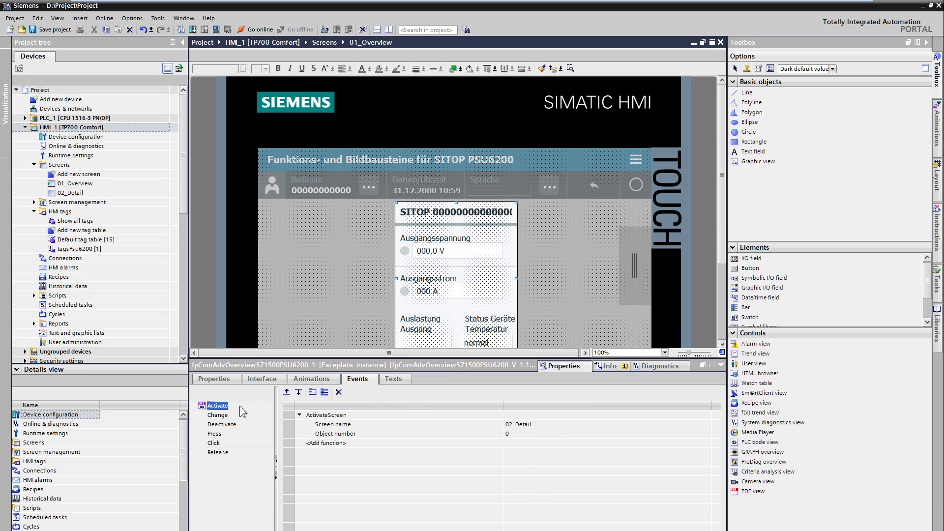
left_click(112, 128)
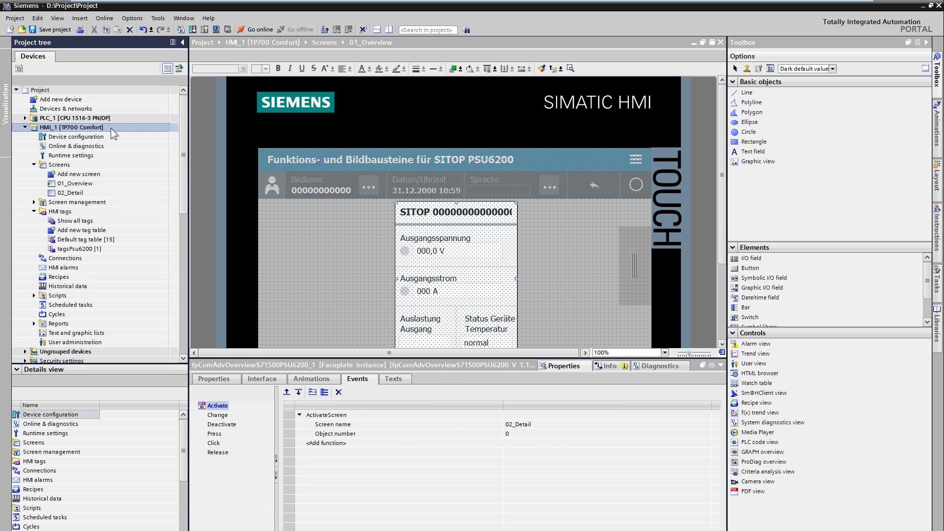
left_click(216, 29)
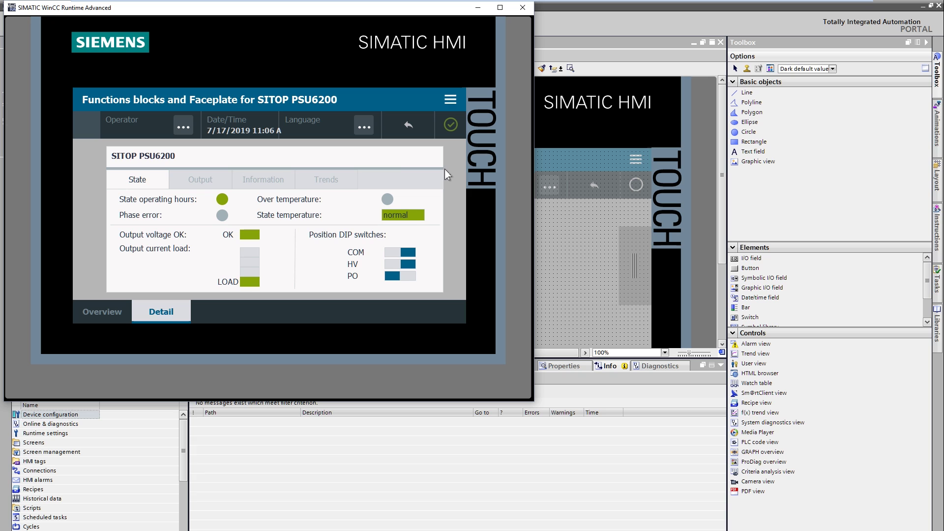
View the SITOP PSU6200 faceplate's State, Output, Information and Iout/Uout Trends pages in runtime.
left_click(158, 185)
left_click(228, 185)
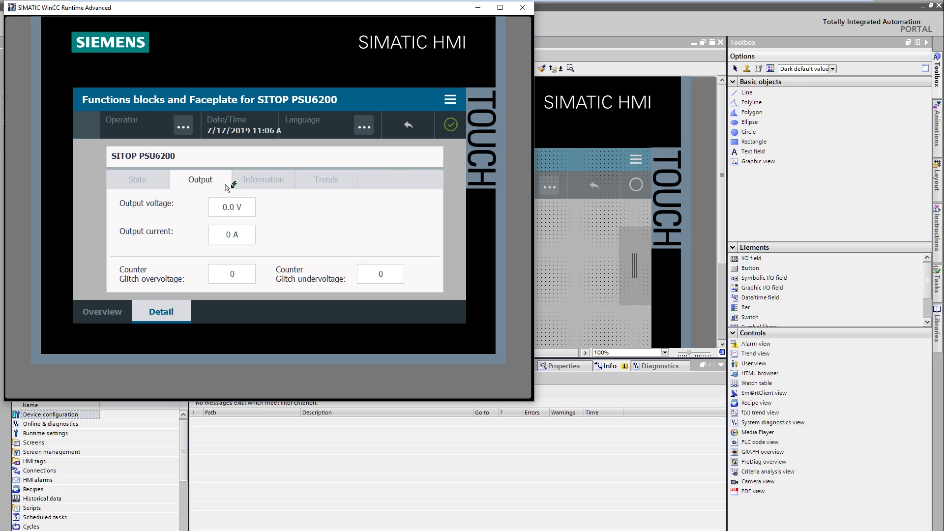
left_click(290, 185)
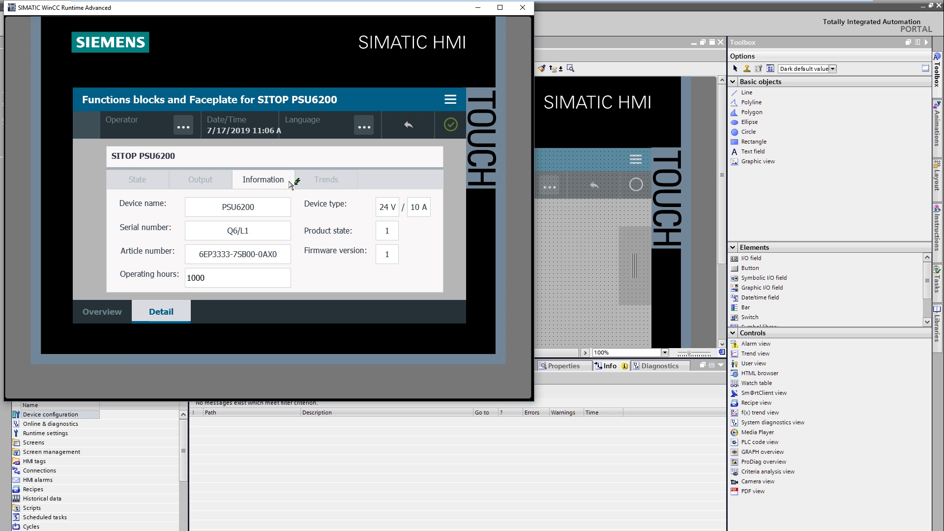
left_click(353, 181)
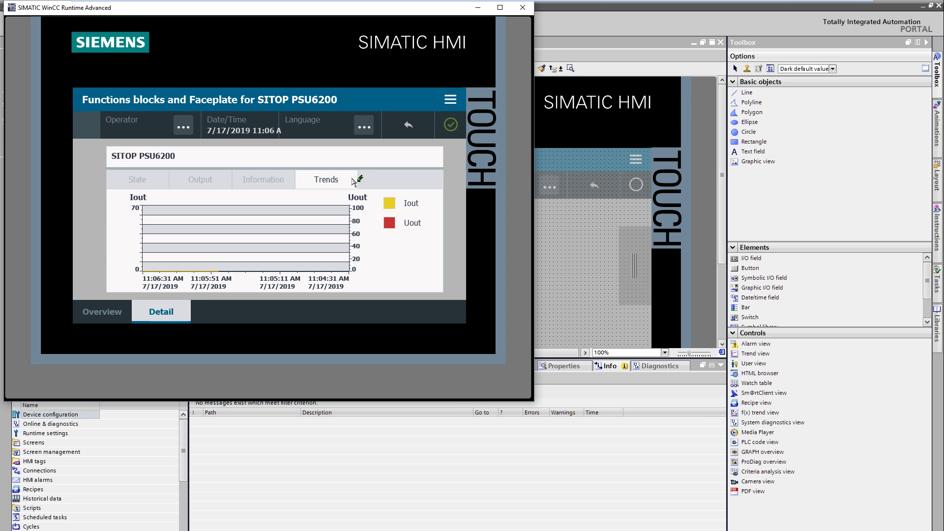